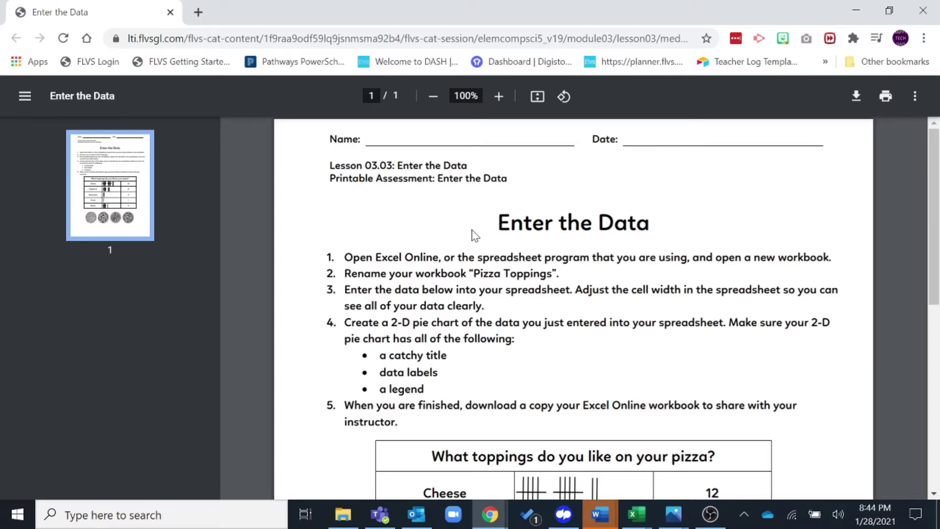
# Read the Enter the Data assignment instructions and the pizza toppings tally table below them
pyautogui.scroll(-3, 474, 234)
pyautogui.scroll(2, 474, 235)
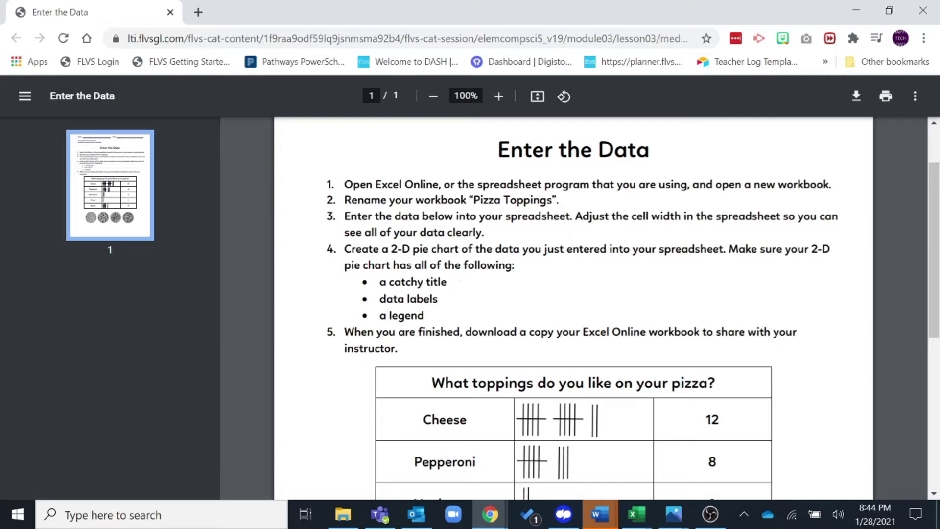
pyautogui.scroll(-2, 573, 308)
pyautogui.scroll(2, 573, 308)
pyautogui.scroll(-5, 587, 328)
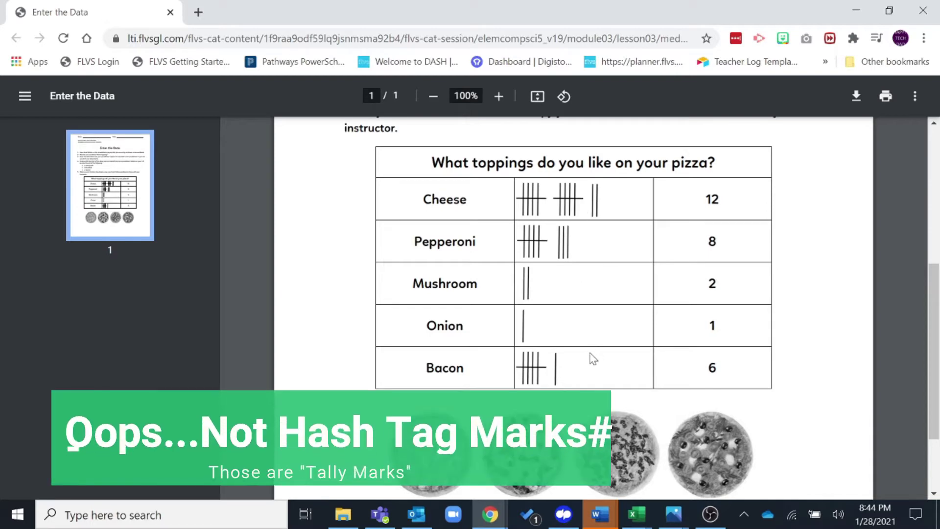
pyautogui.scroll(6, 606, 377)
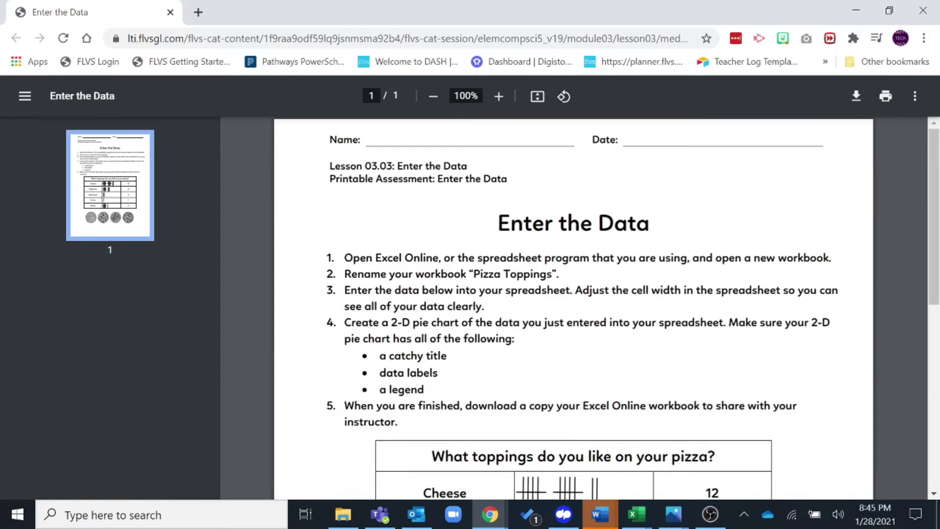
pyautogui.scroll(-2, 520, 285)
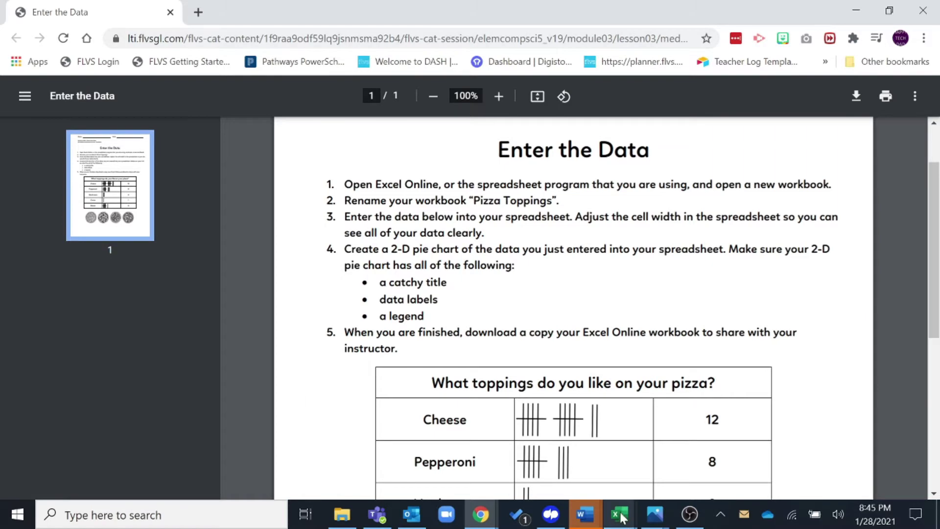
# Switch to the blank Excel workbook and widen columns A and B, making B roughly twice as wide as A
pyautogui.click(856, 9)
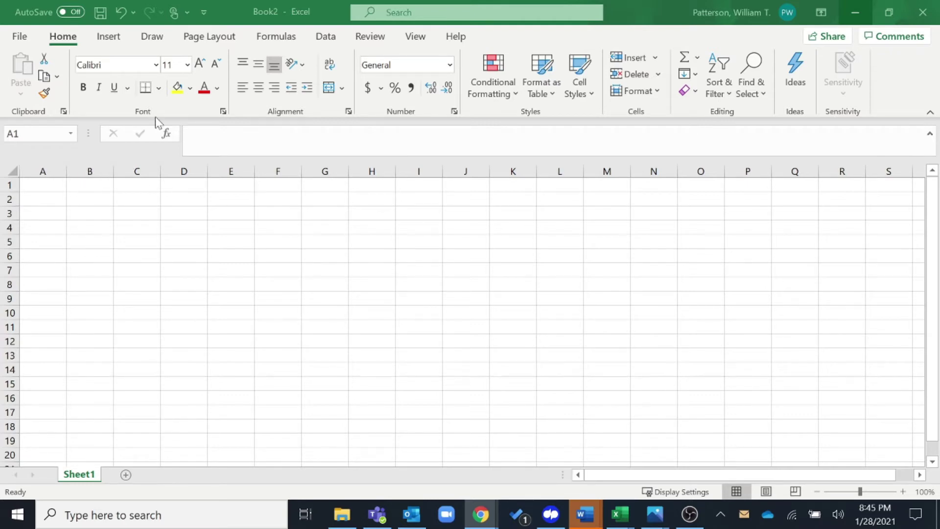
pyautogui.click(321, 17)
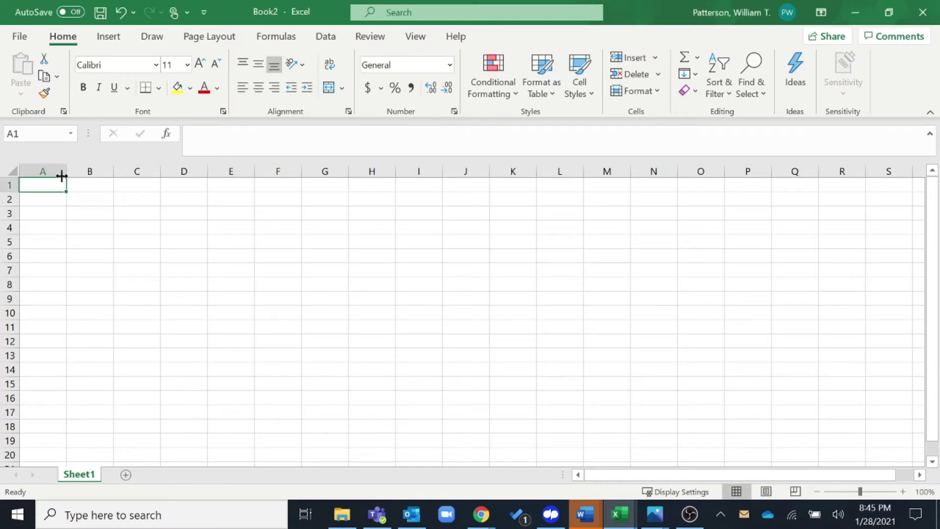
pyautogui.moveTo(67, 171); pyautogui.dragTo(249, 168)
pyautogui.moveTo(72, 168); pyautogui.dragTo(110, 177)
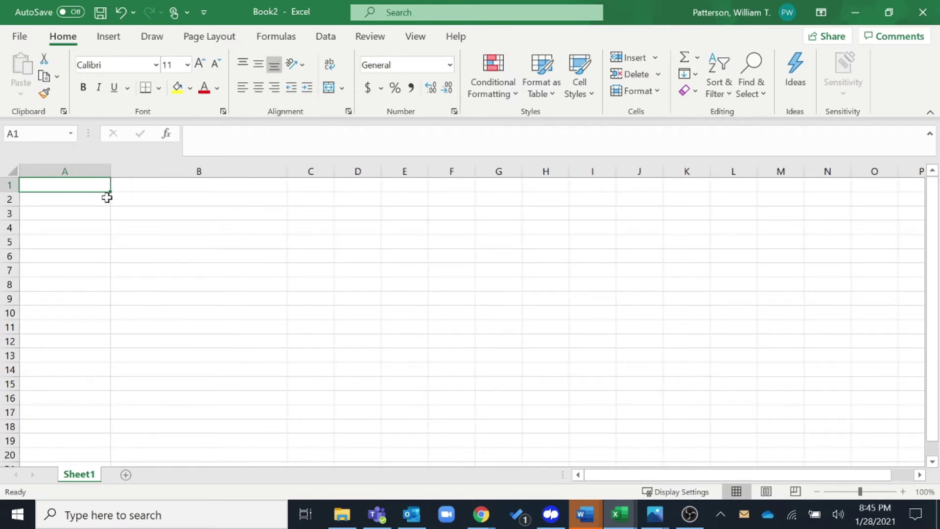
# Enter the heading "What toppings do you like on your pizza?" in B1 and widen column B to fit it
pyautogui.click(143, 185)
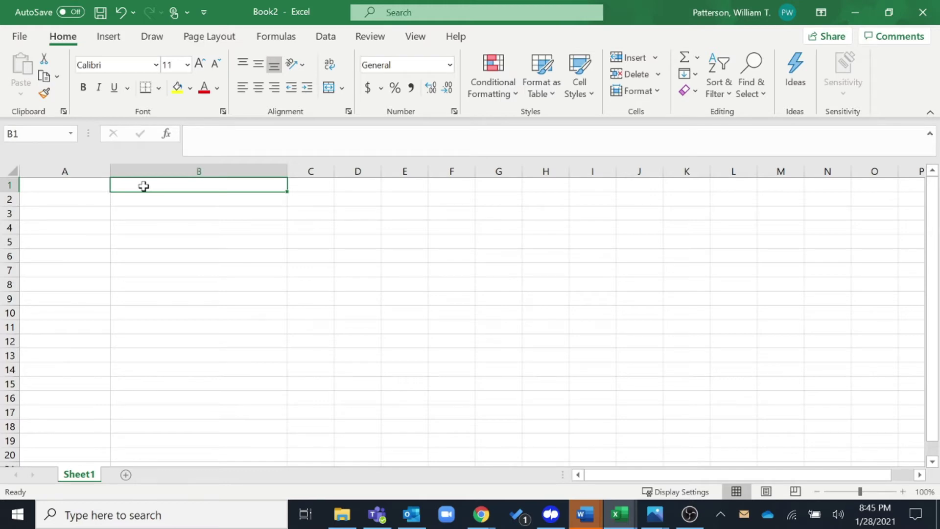
pyautogui.write('What topings')
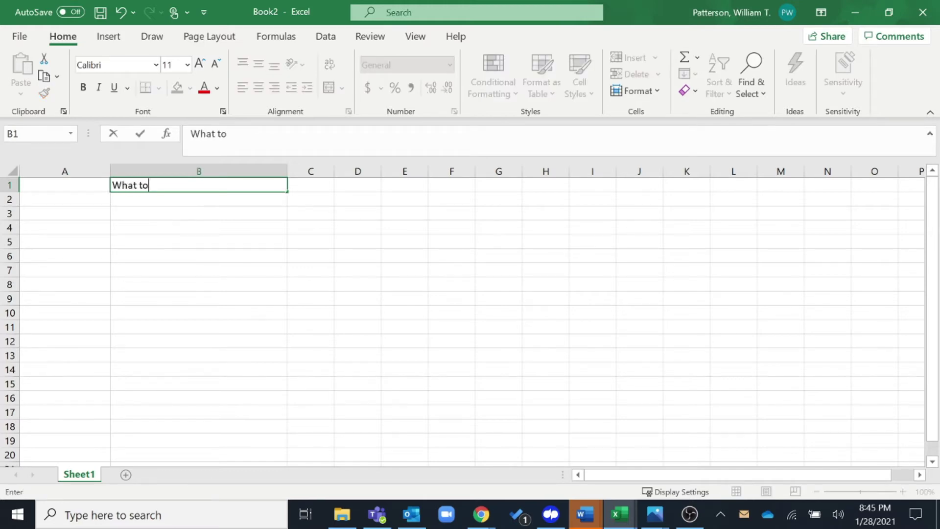
pyautogui.press('BackSpace')
pyautogui.press('BackSpace')
pyautogui.press('BackSpace')
pyautogui.press('BackSpace')
pyautogui.write('pings do')
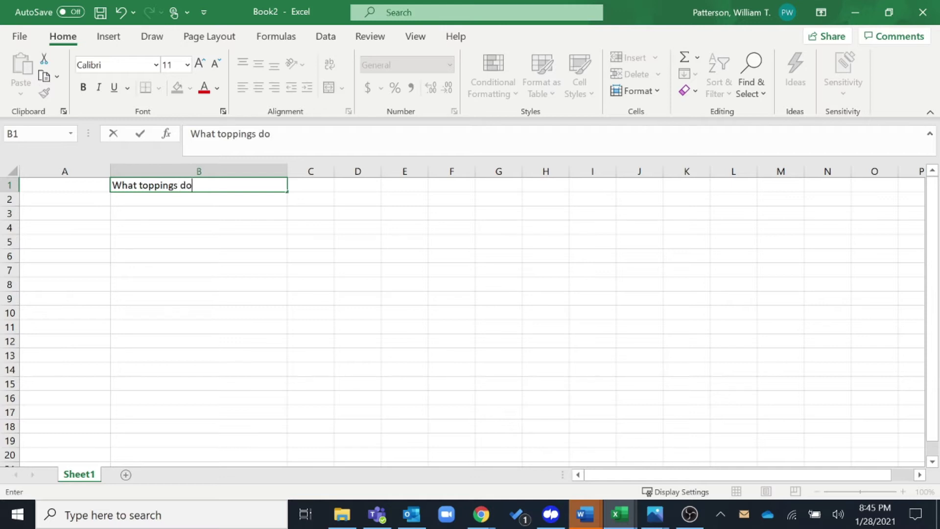
pyautogui.write(' you like on your pizza?')
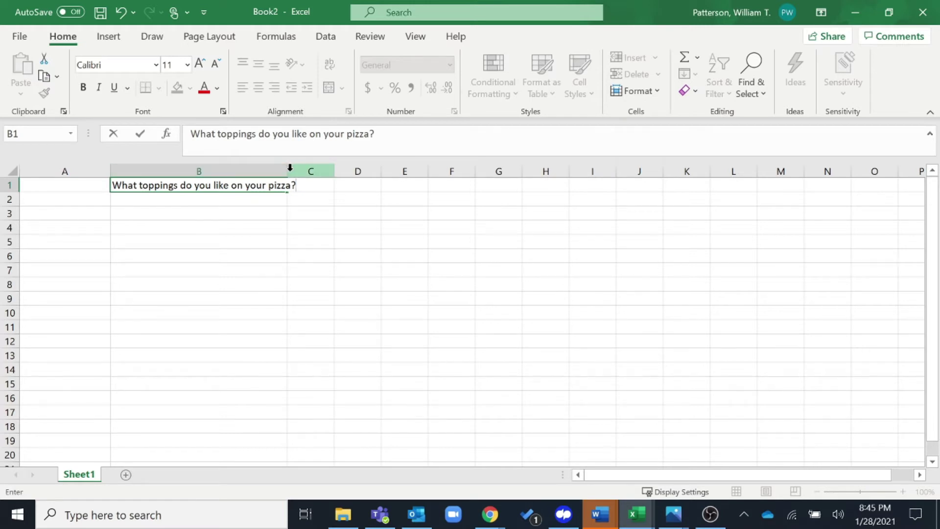
pyautogui.click(310, 194)
pyautogui.moveTo(287, 171); pyautogui.dragTo(319, 167)
# List the toppings Cheese, Pepperoni, Mushroom, Onion and Bacon in cells A2 to A6
pyautogui.click(46, 201)
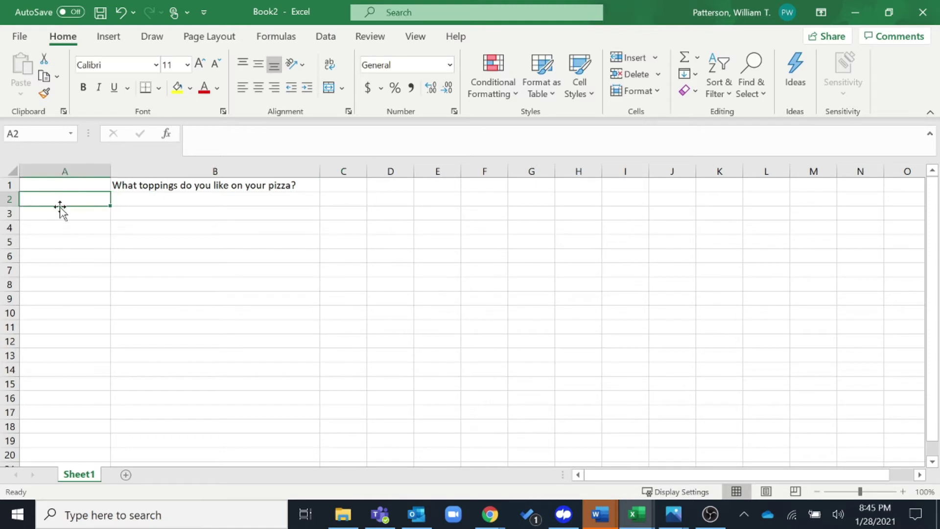
pyautogui.write('Cheese')
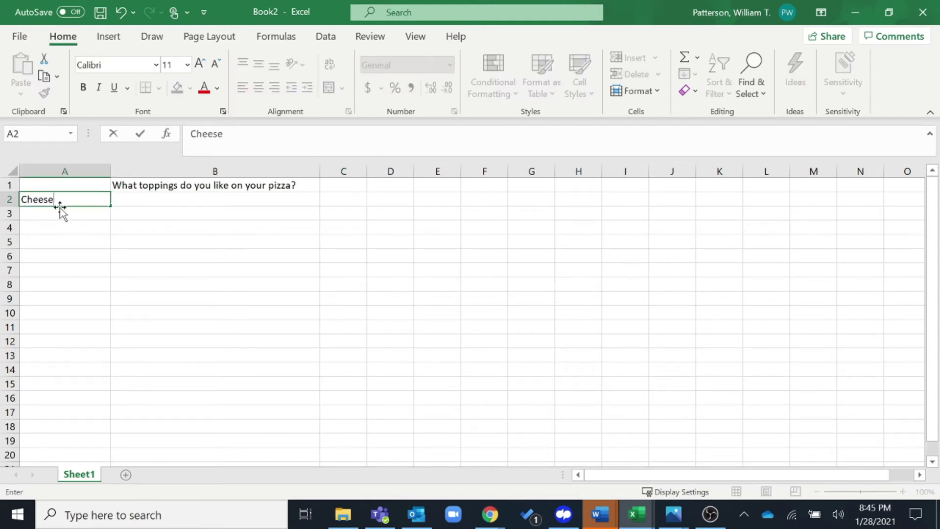
pyautogui.press('Return')
pyautogui.write('Pepperoni')
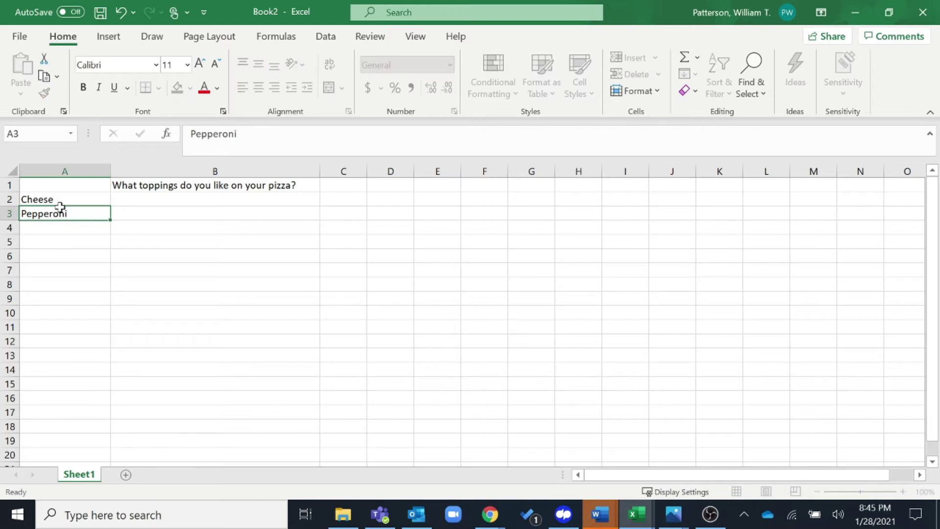
pyautogui.press('Return')
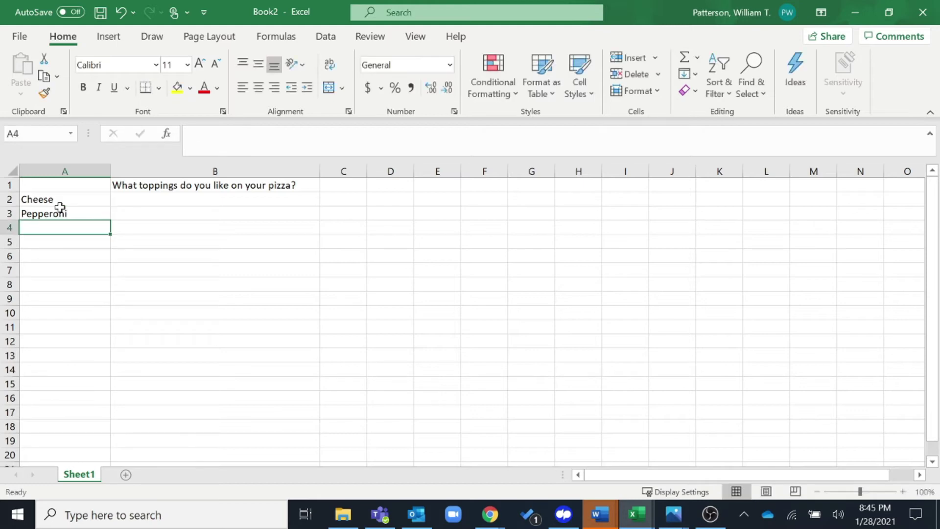
pyautogui.write('Mushroom')
pyautogui.press('Return')
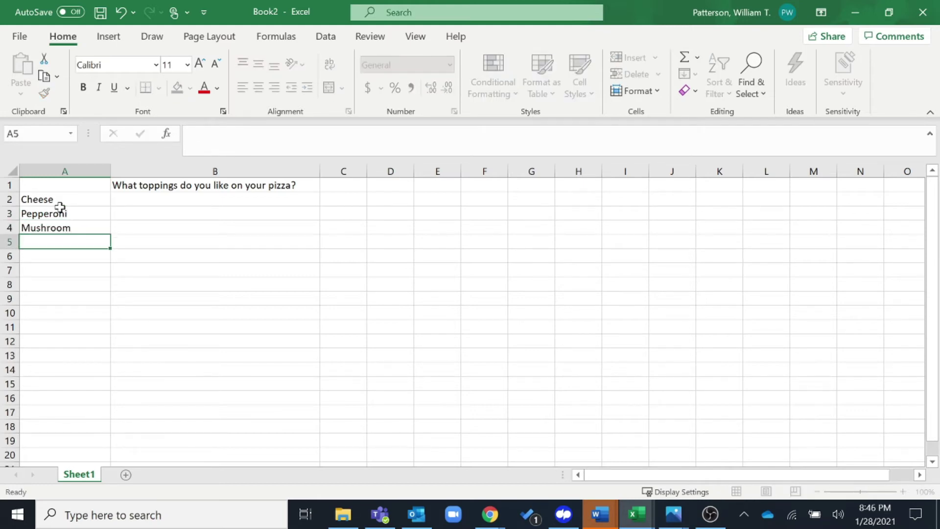
pyautogui.write('Onion')
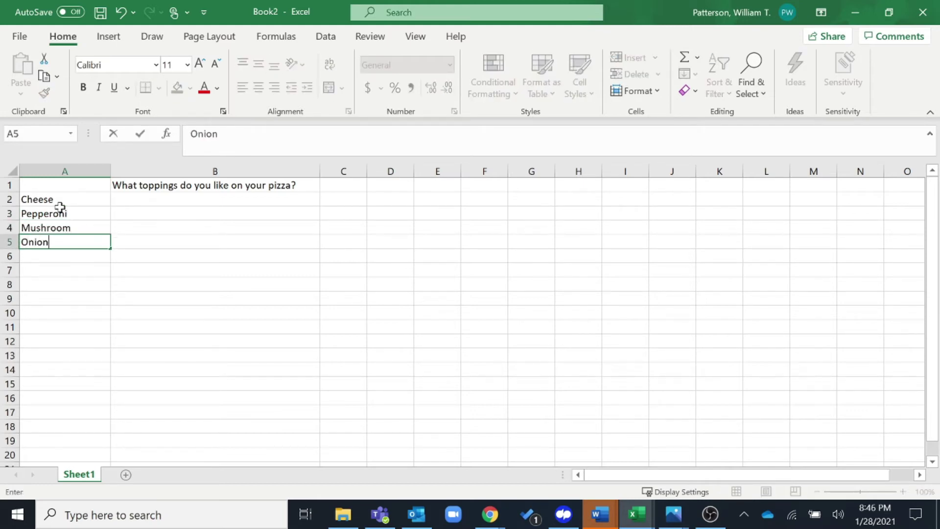
pyautogui.press('Return')
pyautogui.write('BAc')
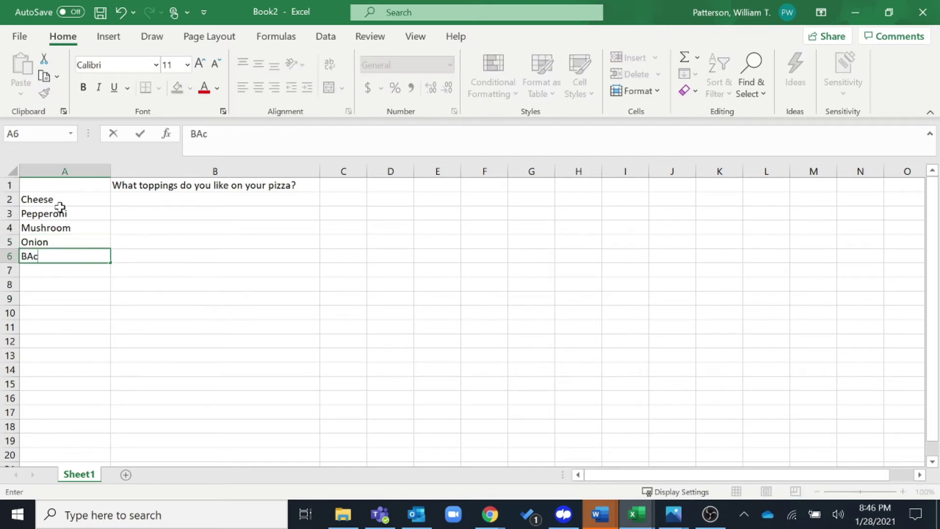
pyautogui.press('BackSpace')
pyautogui.press('BackSpace')
pyautogui.write('acon')
pyautogui.press('Return')
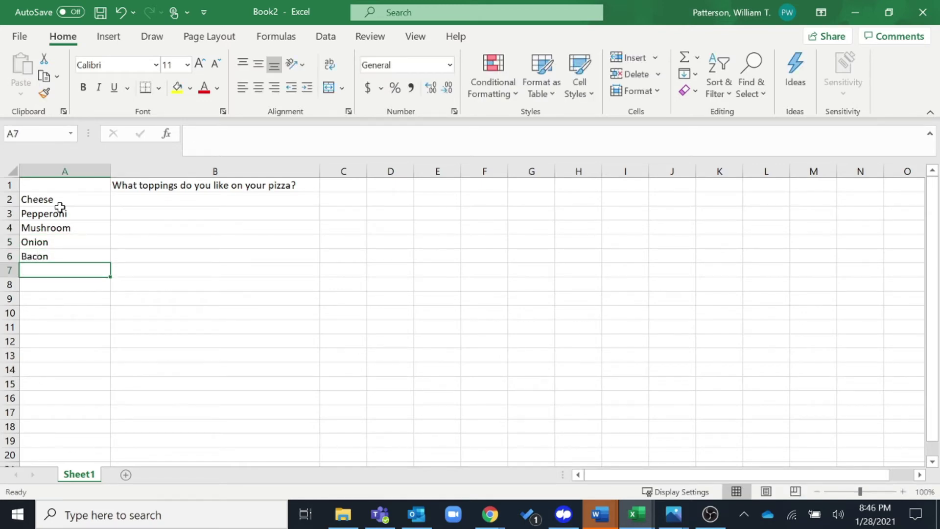
# Enter the topping counts 12, 8, 2, 1 and 6 in cells B2 to B6
pyautogui.click(173, 200)
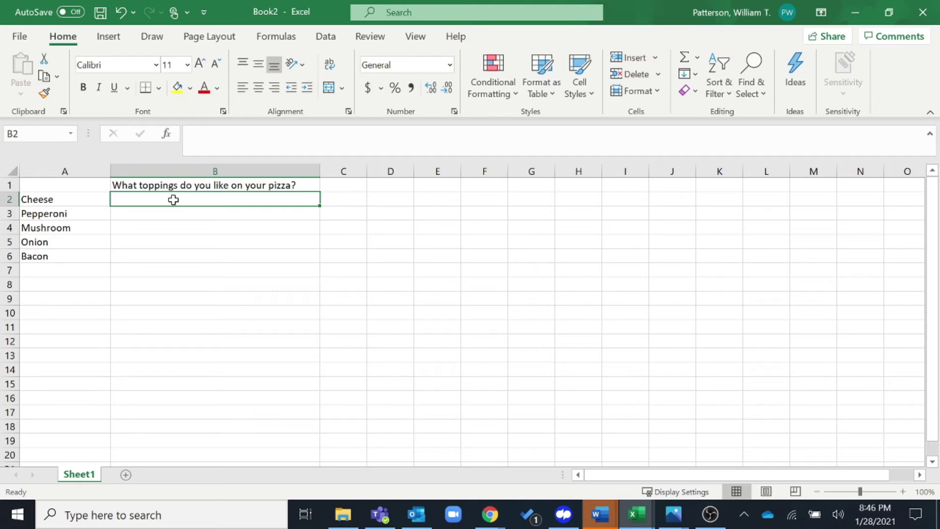
pyautogui.write('12')
pyautogui.press('Return')
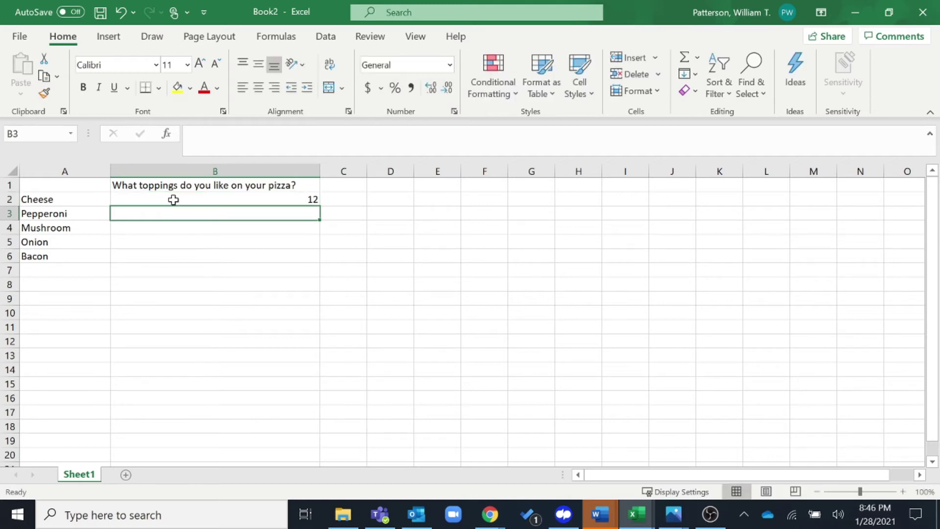
pyautogui.write('8')
pyautogui.press('Return')
pyautogui.write('2')
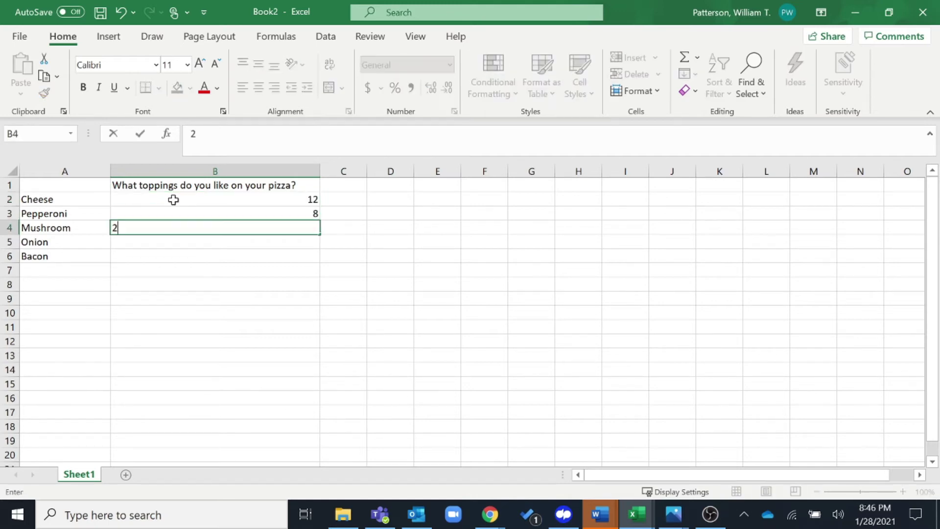
pyautogui.press('Return')
pyautogui.write('1')
pyautogui.press('Return')
pyautogui.write('6')
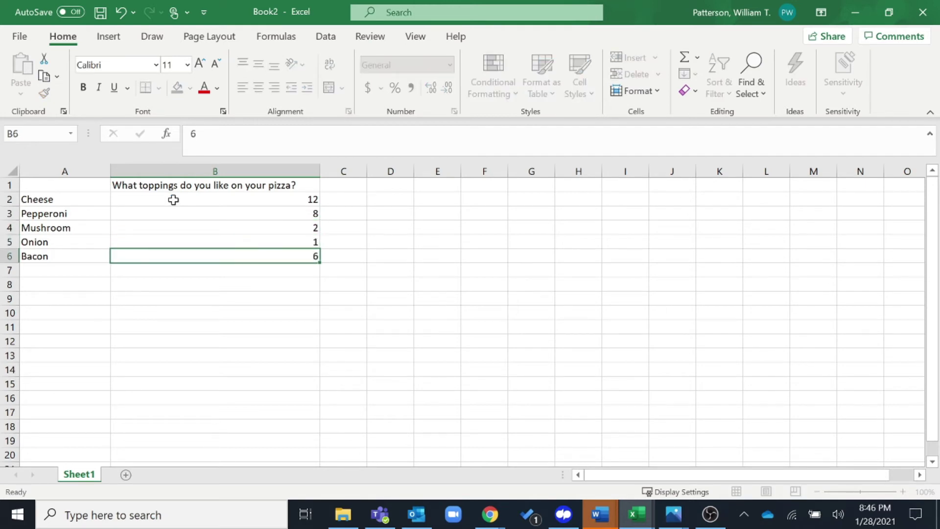
pyautogui.press('Return')
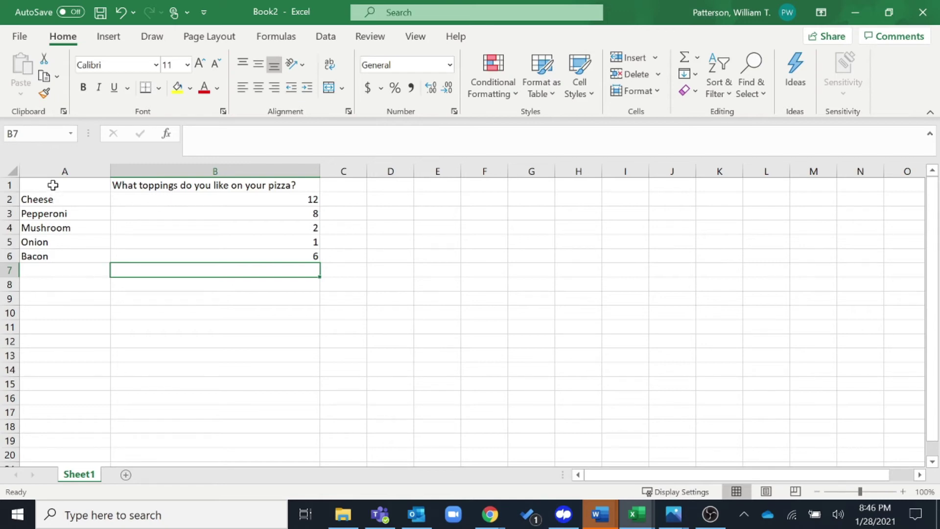
# Insert a basic 2-D pie chart from the data in A1:B6
pyautogui.moveTo(53, 185); pyautogui.dragTo(230, 255)
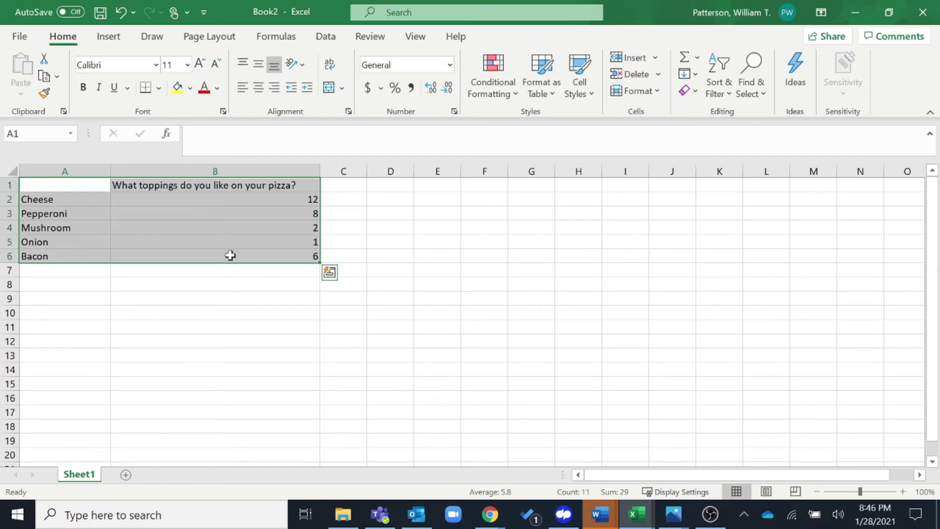
pyautogui.click(192, 312)
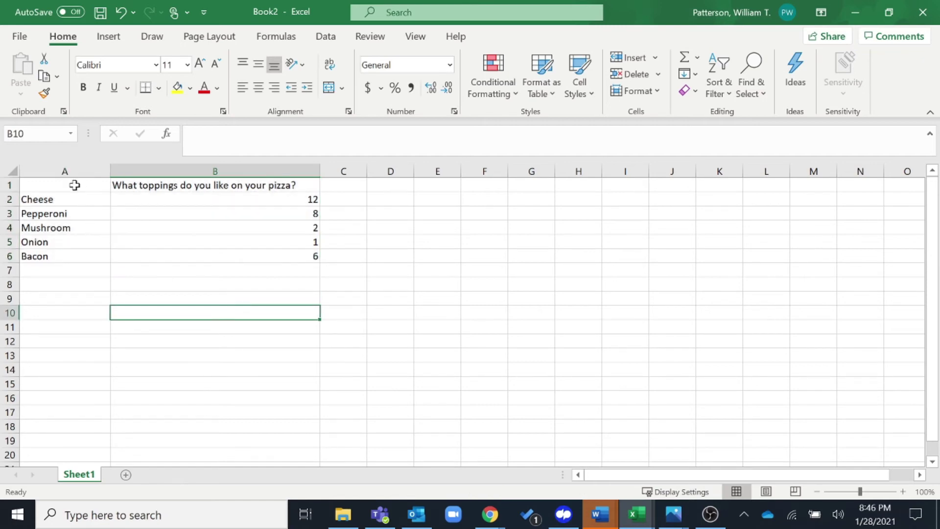
pyautogui.moveTo(75, 185); pyautogui.dragTo(224, 254)
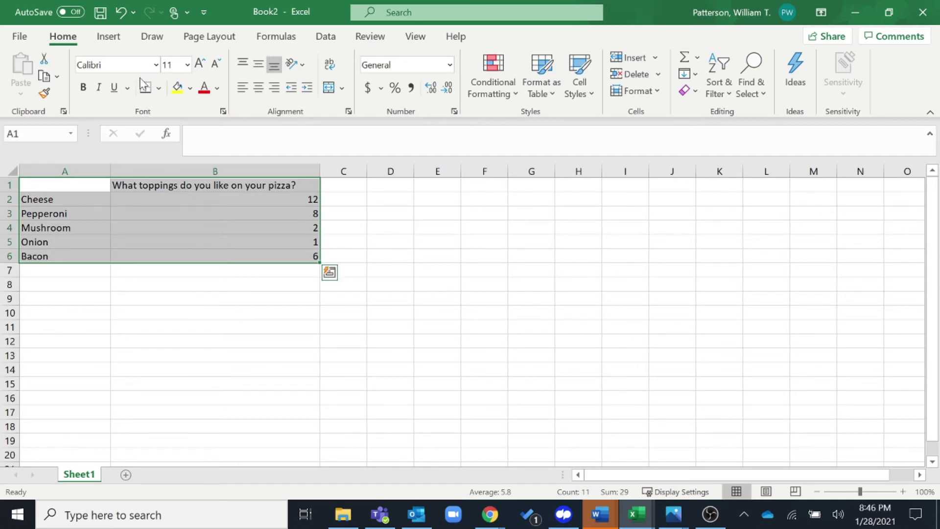
pyautogui.click(111, 41)
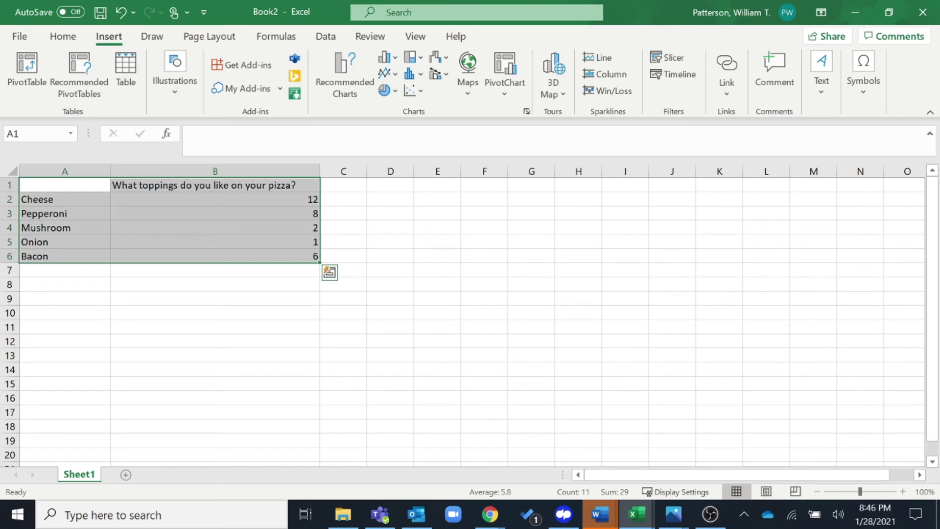
pyautogui.click(394, 92)
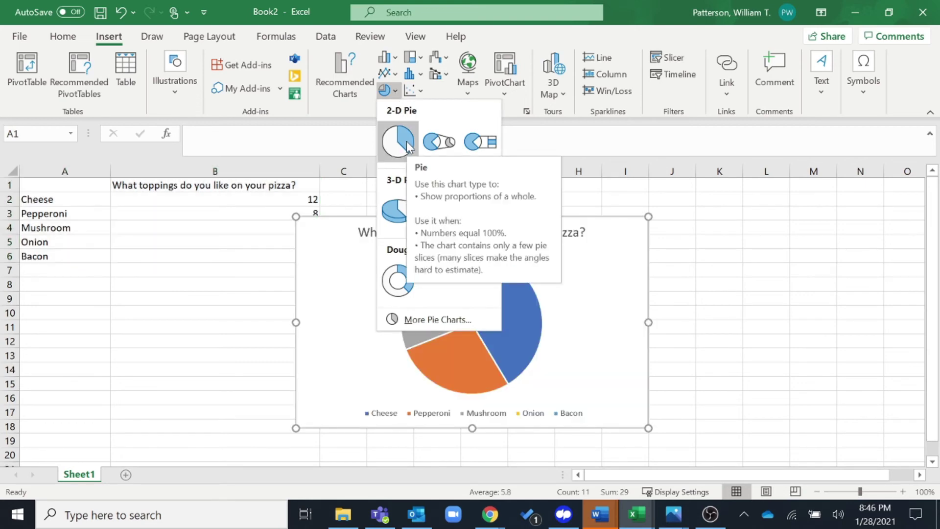
pyautogui.click(397, 141)
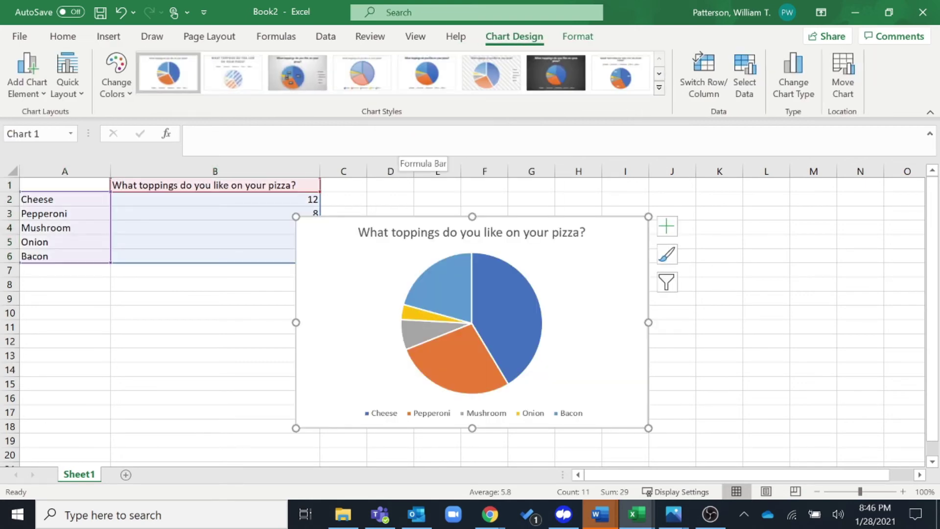
# Shift the chart title slightly to the right and move the pie chart off the data, over columns D to K
pyautogui.click(537, 235)
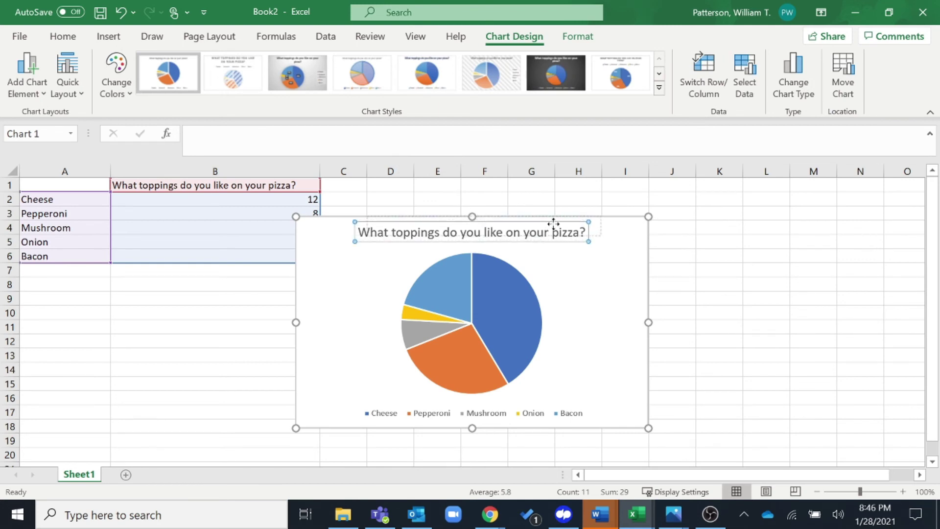
pyautogui.moveTo(583, 216); pyautogui.dragTo(557, 227)
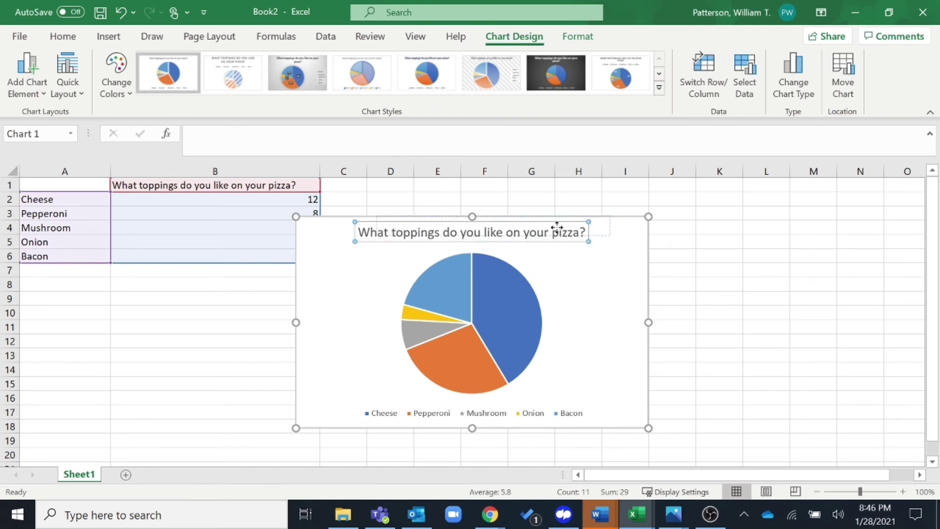
pyautogui.click(582, 265)
pyautogui.moveTo(583, 264); pyautogui.dragTo(675, 247)
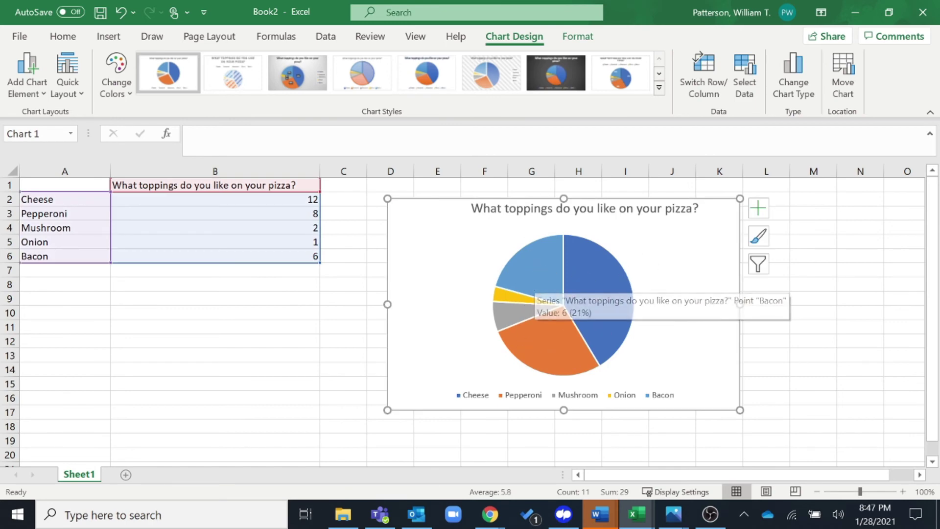
# Apply the chart style with an all-caps title, a legend above the pie and percentage data labels, then deselect the chart
pyautogui.click(607, 86)
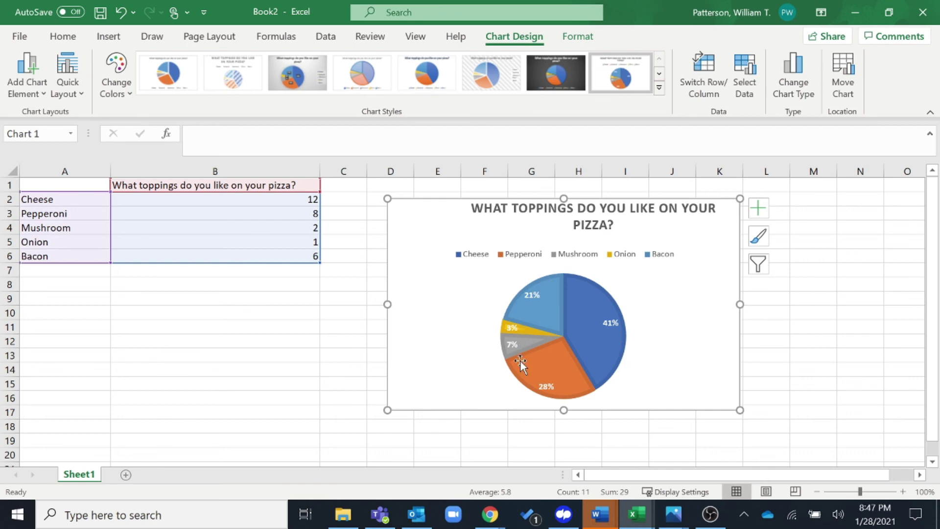
pyautogui.click(342, 361)
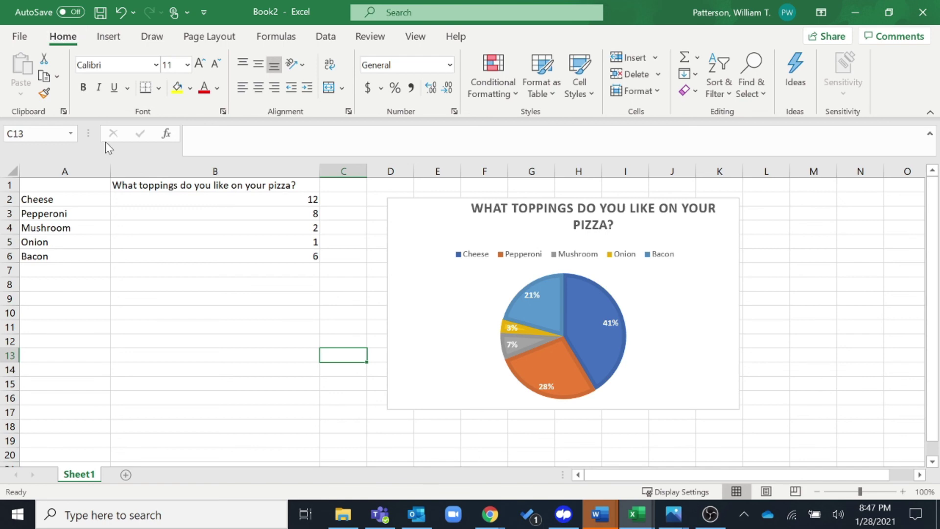
pyautogui.click(239, 409)
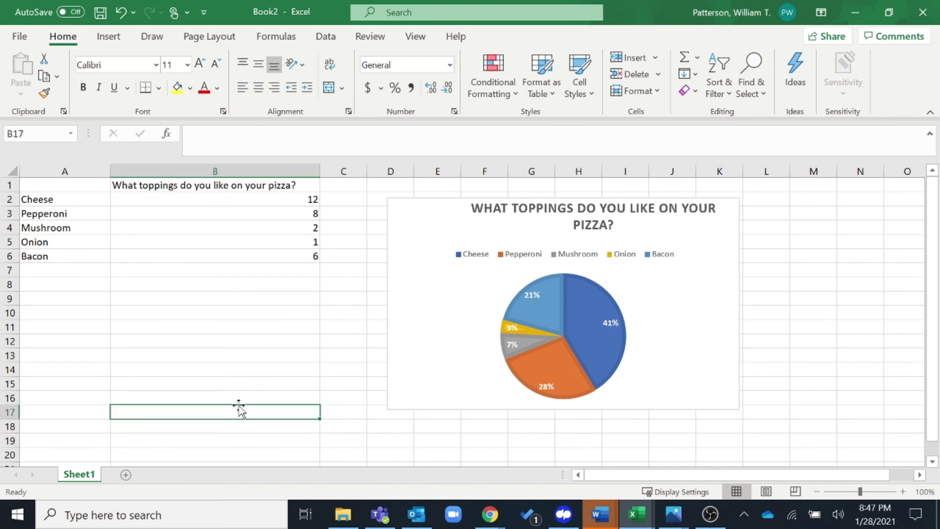